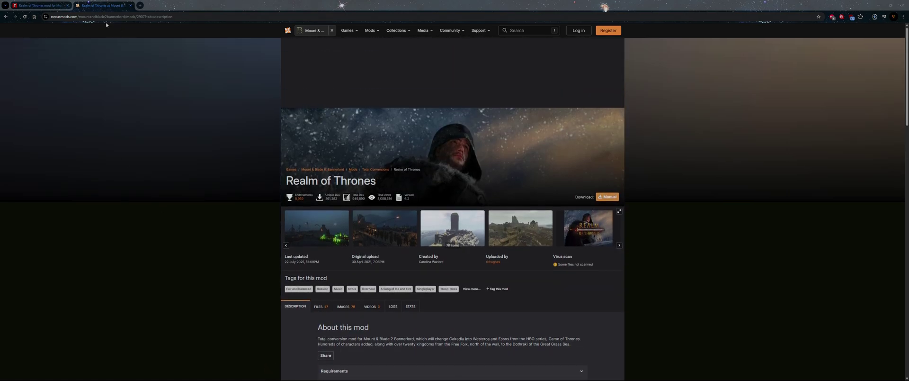
Step: View the Realm of Thrones 6.2 download page on ModDB and the required files for its manual download on Nexus Mods
{"action": "left_click", "coordinate": [50, 6]}
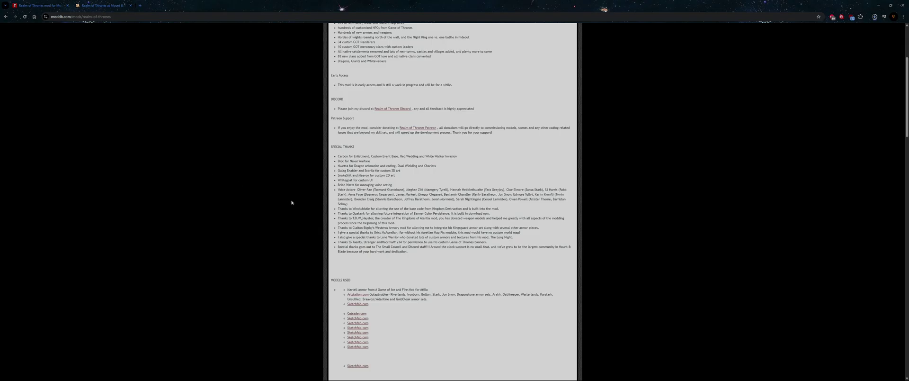
{"action": "scroll", "coordinate": [291, 202], "scroll_direction": "up", "scroll_amount": 5}
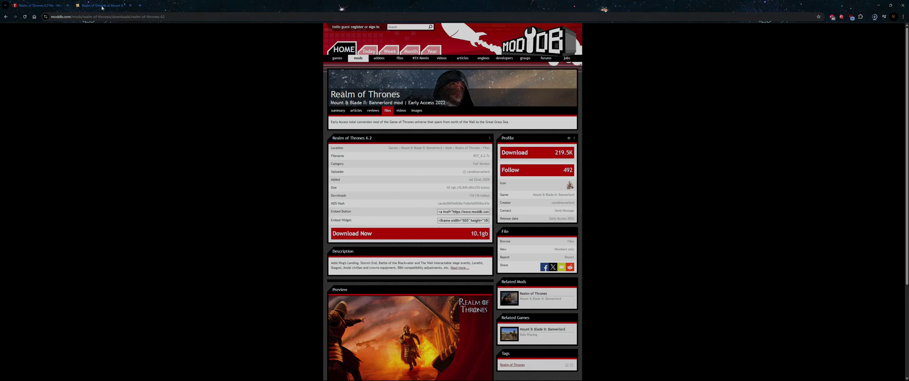
{"action": "left_click", "coordinate": [101, 5]}
{"action": "scroll", "coordinate": [454, 213], "scroll_direction": "down", "scroll_amount": 4}
{"action": "left_click", "coordinate": [321, 122]}
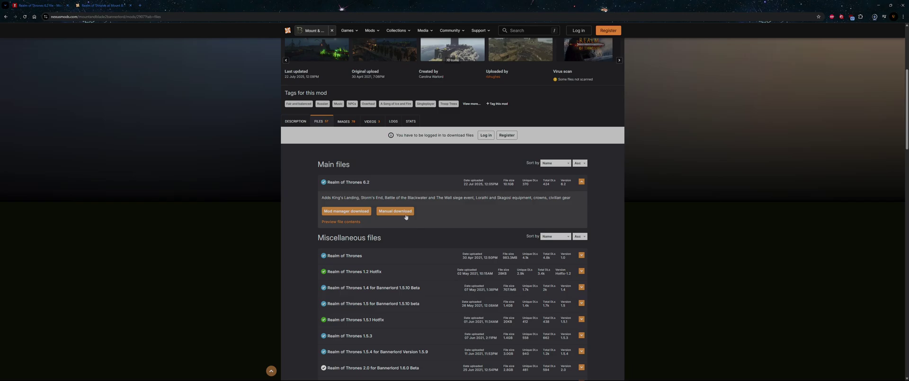
{"action": "left_click", "coordinate": [406, 213]}
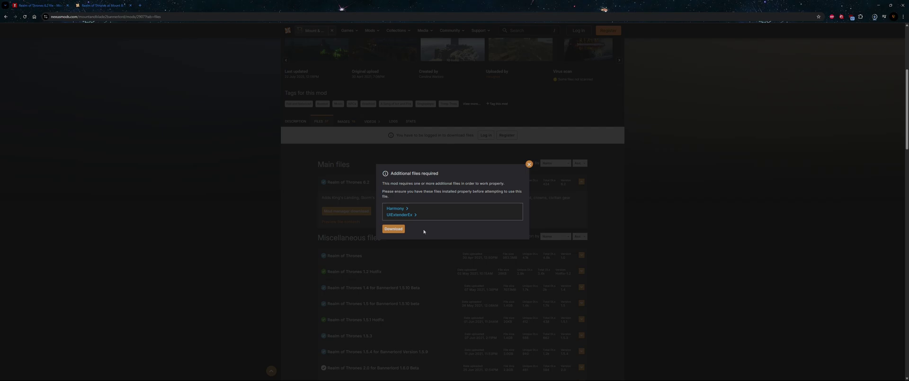
{"action": "left_click", "coordinate": [529, 163]}
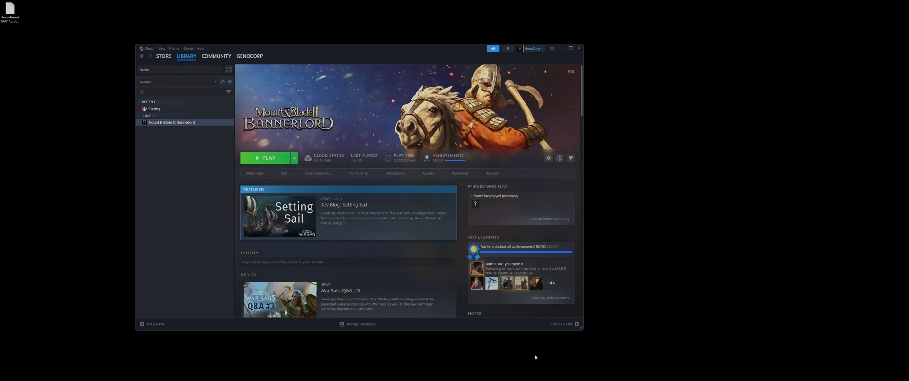
Step: In Steam, check the available beta versions and the installed files options in the Mount & Blade II: Bannerlord properties
{"action": "right_click", "coordinate": [196, 125]}
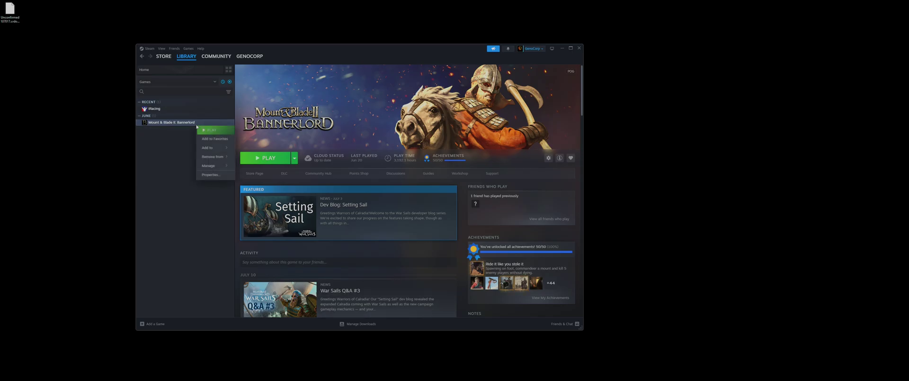
{"action": "left_click", "coordinate": [211, 175]}
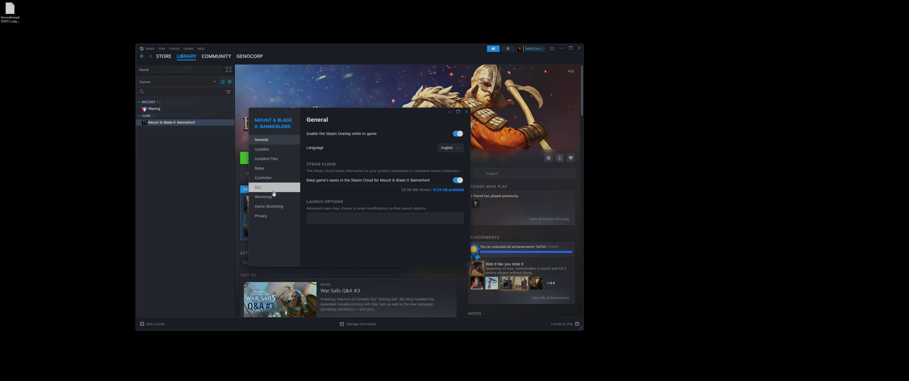
{"action": "left_click", "coordinate": [262, 168]}
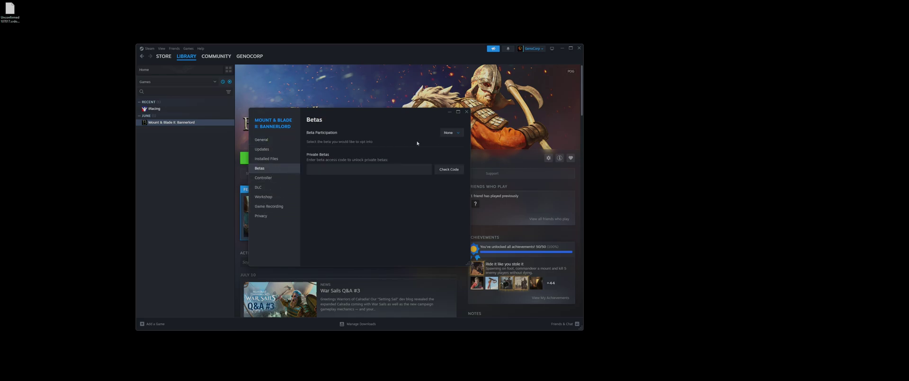
{"action": "left_click", "coordinate": [451, 135]}
{"action": "scroll", "coordinate": [429, 172], "scroll_direction": "down", "scroll_amount": 10}
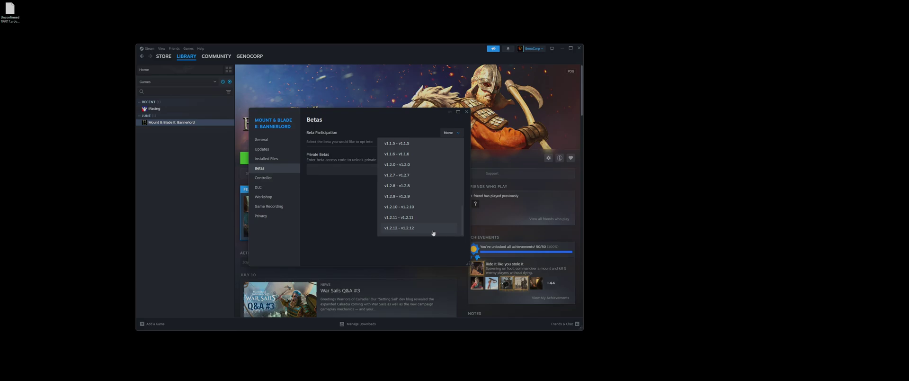
{"action": "left_click", "coordinate": [306, 239]}
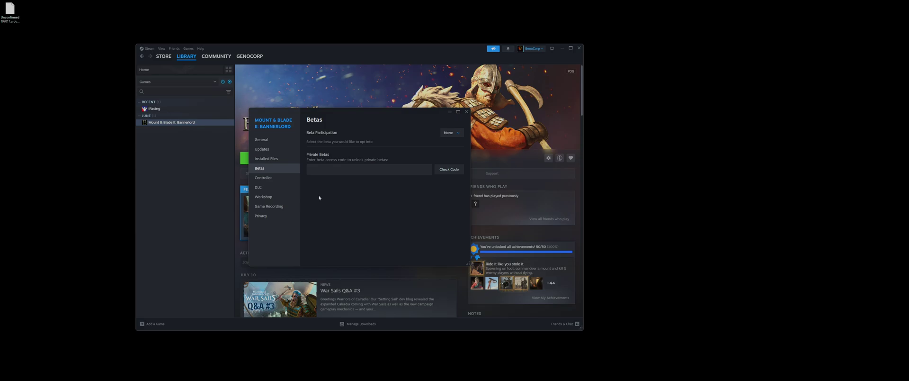
{"action": "left_click", "coordinate": [286, 161]}
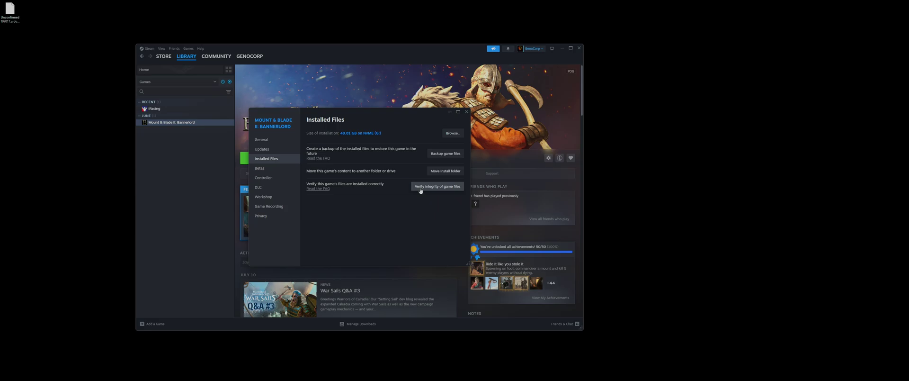
{"action": "left_click", "coordinate": [466, 111]}
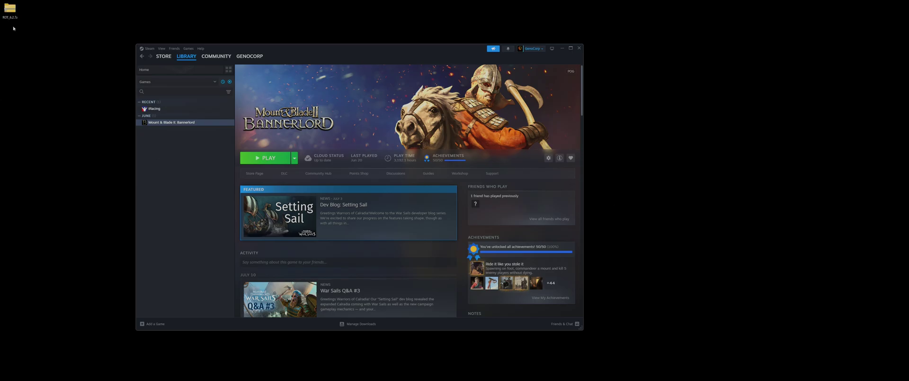
Step: Move the ROT_6.2.7z archive to a free spot beside the Steam window and unblock it in its file properties
{"action": "left_click_drag", "start_coordinate": [10, 10], "coordinate": [610, 168]}
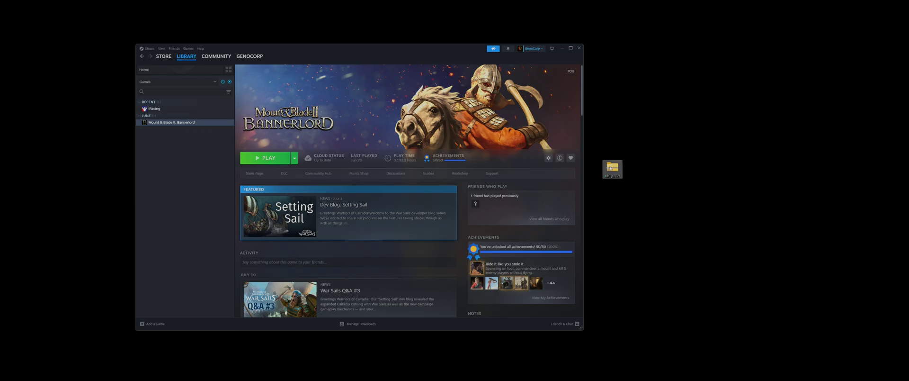
{"action": "right_click", "coordinate": [610, 168]}
{"action": "left_click", "coordinate": [656, 267]}
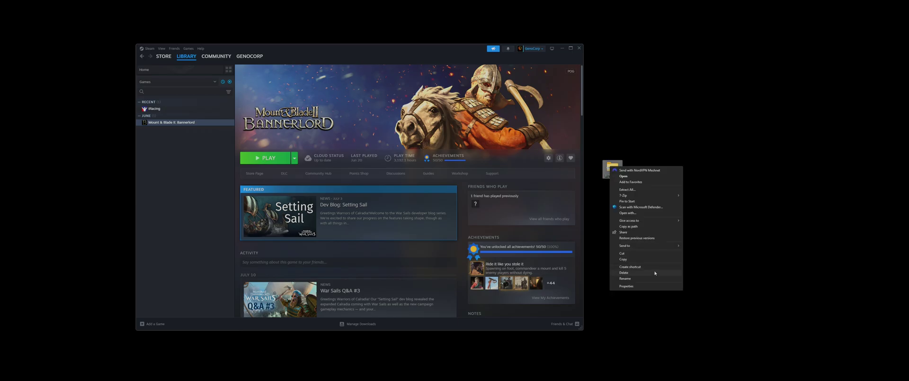
{"action": "left_click", "coordinate": [656, 286]}
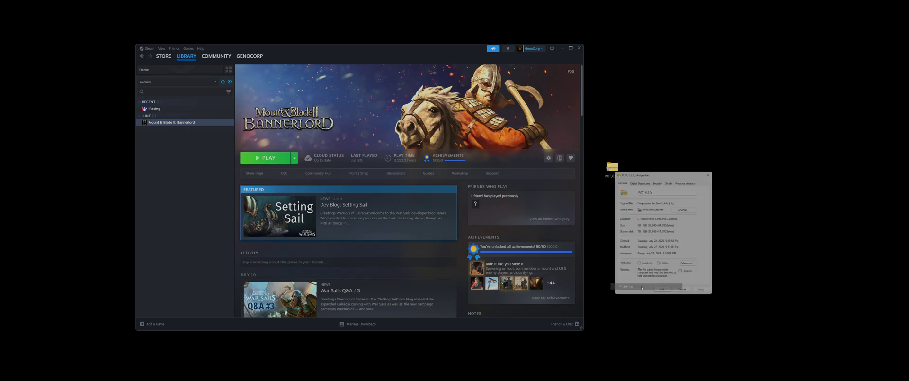
{"action": "left_click", "coordinate": [683, 276]}
{"action": "left_click", "coordinate": [705, 295]}
{"action": "left_click", "coordinate": [664, 295]}
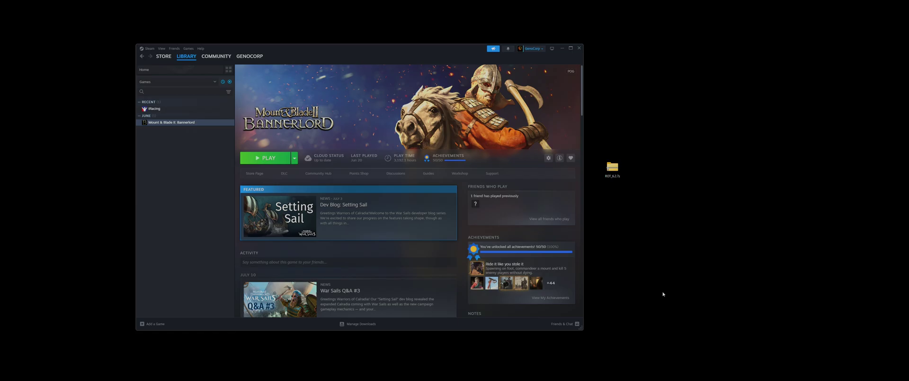
Step: Extract the ROT_6.2.7z archive with 7-Zip into its own ROT_6.2 folder on the desktop
{"action": "right_click", "coordinate": [615, 172]}
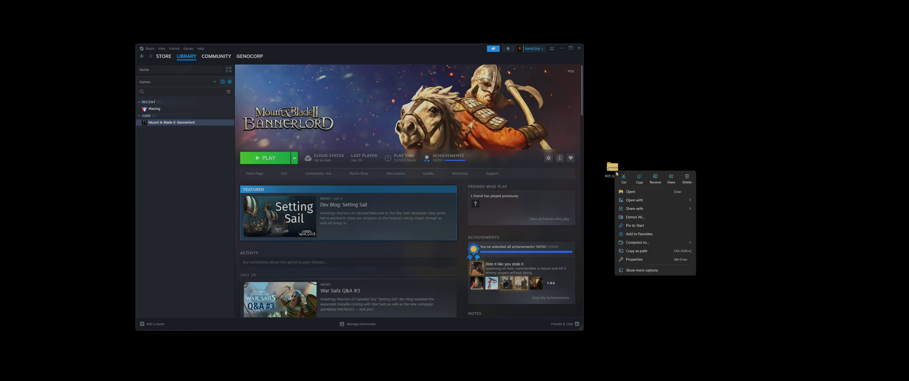
{"action": "left_click", "coordinate": [648, 271]}
{"action": "mouse_move", "coordinate": [648, 202]}
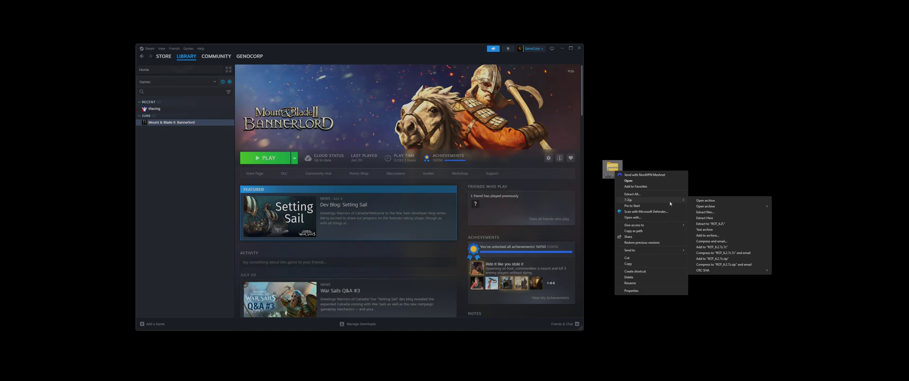
{"action": "left_click", "coordinate": [718, 223]}
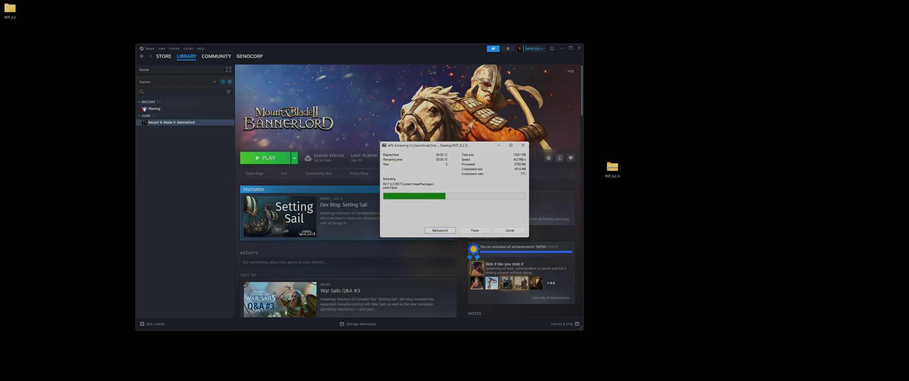
Step: Browse Bannerlord's installed files from its Steam properties and open the Modules folder
{"action": "right_click", "coordinate": [197, 126]}
{"action": "left_click", "coordinate": [218, 175]}
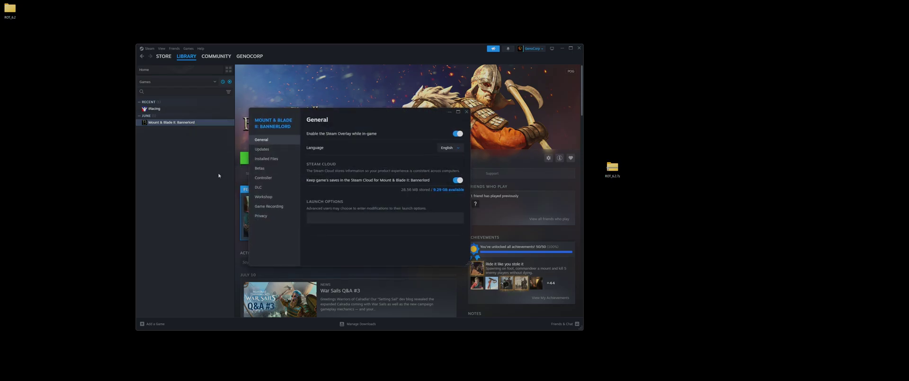
{"action": "left_click", "coordinate": [272, 159]}
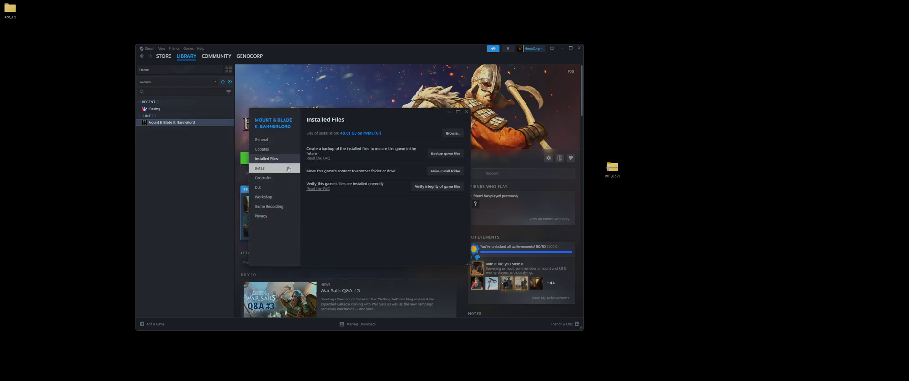
{"action": "left_click", "coordinate": [452, 133]}
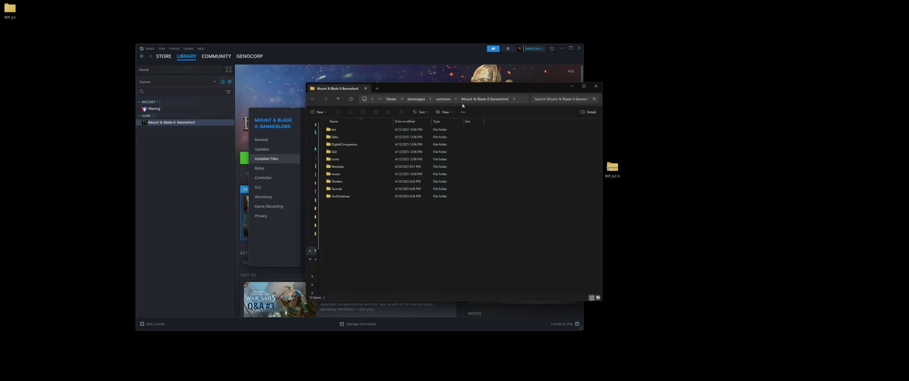
{"action": "double_click", "coordinate": [367, 167]}
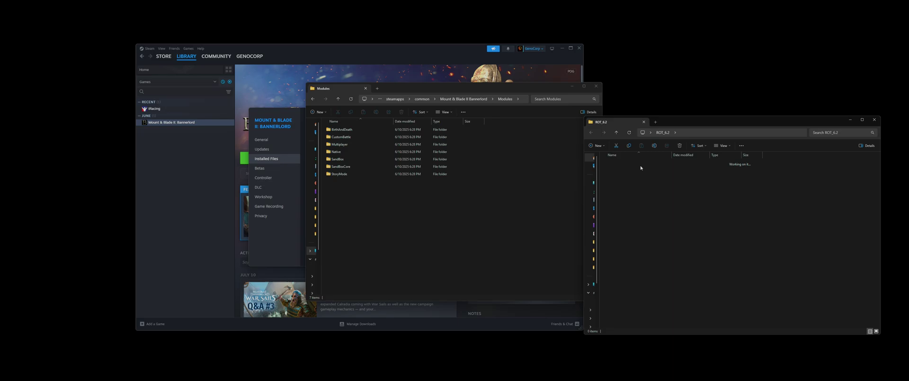
Step: Move the ROT-Content, ROT-Core, ROT-Dragon and ROT-Map folders from the extracted ROT_6.2 folder into Bannerlord's Modules folder
{"action": "double_click", "coordinate": [625, 163]}
{"action": "left_click_drag", "start_coordinate": [637, 206], "coordinate": [504, 282]}
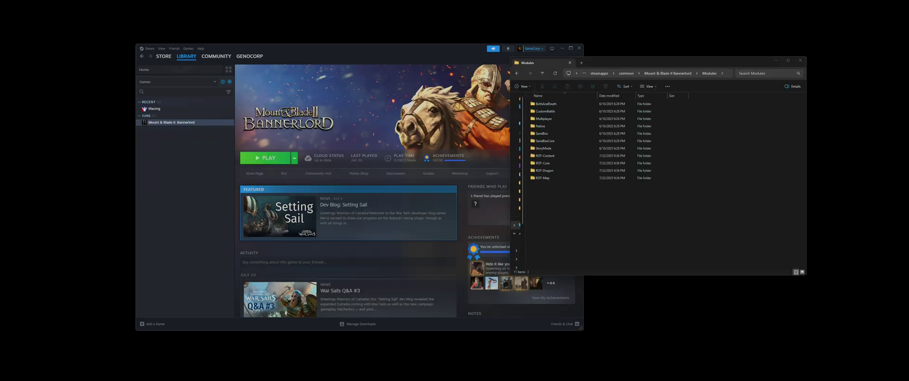
{"action": "left_click_drag", "start_coordinate": [551, 196], "coordinate": [574, 189]}
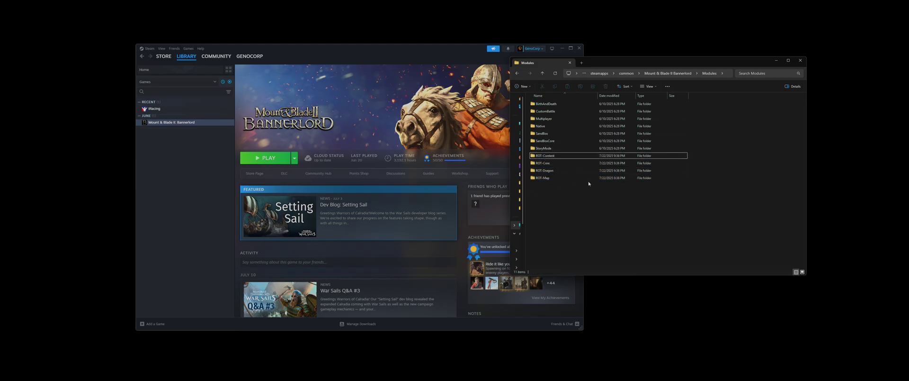
Step: Launch Bannerlord from Steam and open the singleplayer mod list in the game launcher
{"action": "left_click", "coordinate": [266, 158]}
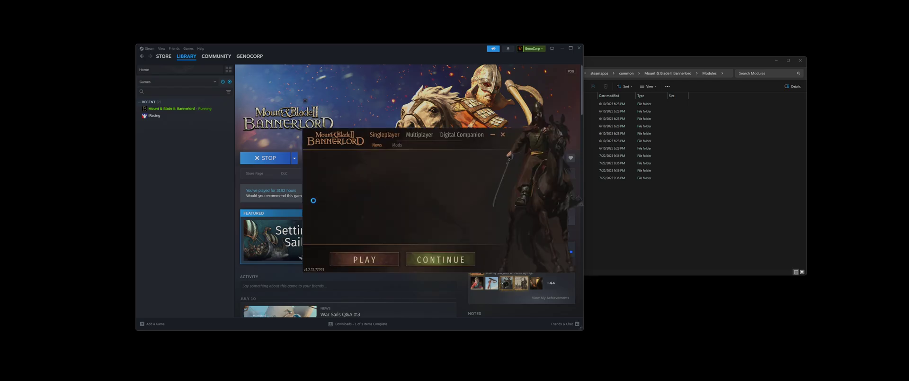
{"action": "left_click", "coordinate": [397, 144]}
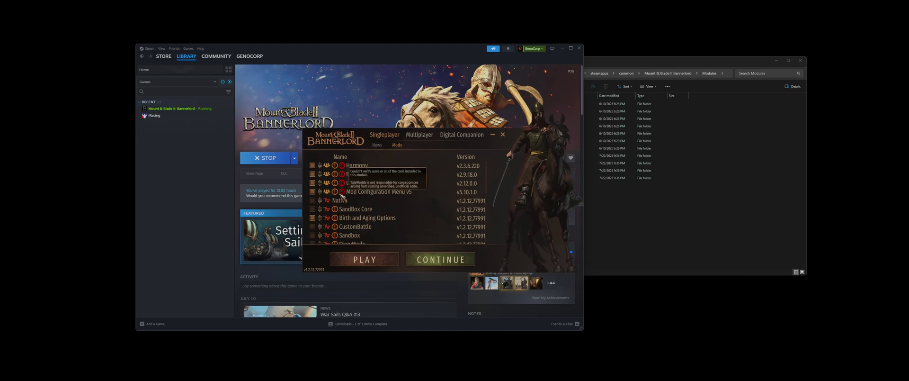
{"action": "scroll", "coordinate": [369, 195], "scroll_direction": "down", "scroll_amount": 3}
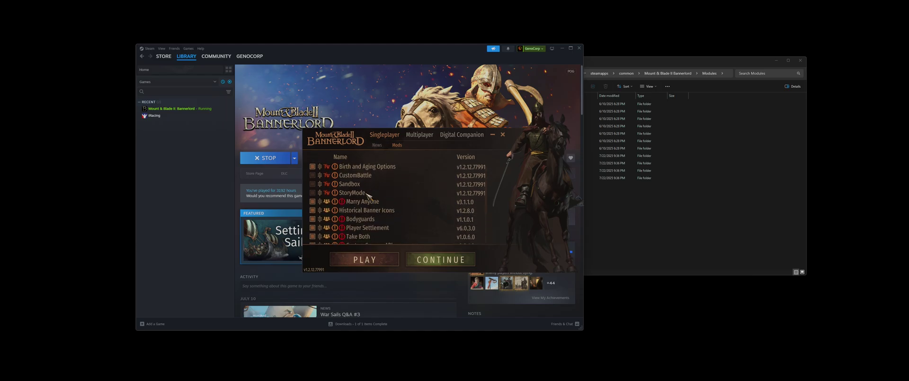
Step: Disable the unrelated mods listed from Marry Anyone down to Telepathy, including Bodyguards, Player Settlement, Take Both and Custom Spawns API
{"action": "left_click", "coordinate": [313, 207]}
{"action": "left_click", "coordinate": [312, 216]}
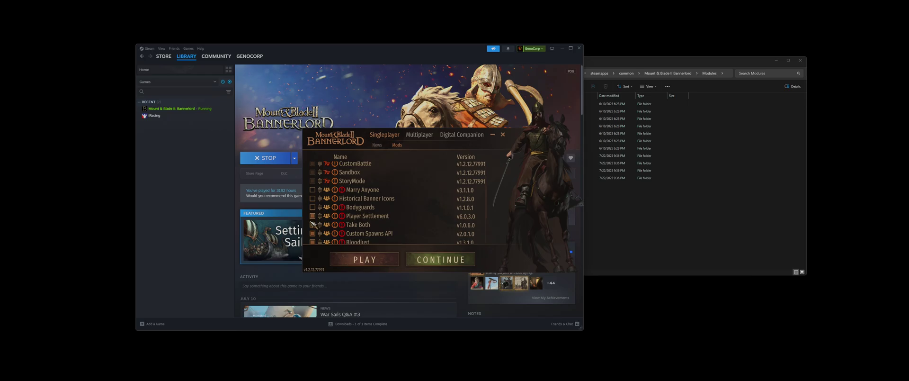
{"action": "left_click", "coordinate": [312, 225]}
{"action": "left_click", "coordinate": [312, 233]}
{"action": "left_click", "coordinate": [312, 241]}
{"action": "scroll", "coordinate": [354, 224], "scroll_direction": "down", "scroll_amount": 2}
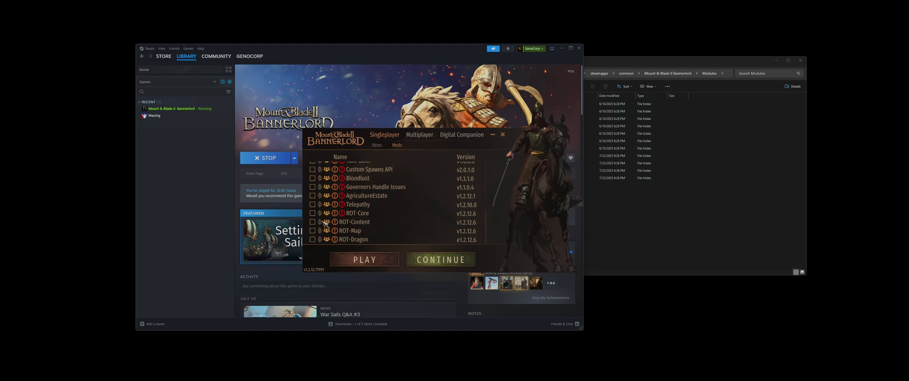
Step: Enable ROT-Core, ROT-Content, ROT-Map and ROT-Dragon, and start the game with these mods
{"action": "left_click", "coordinate": [312, 213]}
{"action": "left_click", "coordinate": [313, 230]}
{"action": "left_click", "coordinate": [312, 222]}
{"action": "left_click", "coordinate": [313, 239]}
{"action": "left_click", "coordinate": [366, 260]}
{"action": "left_click", "coordinate": [462, 262]}
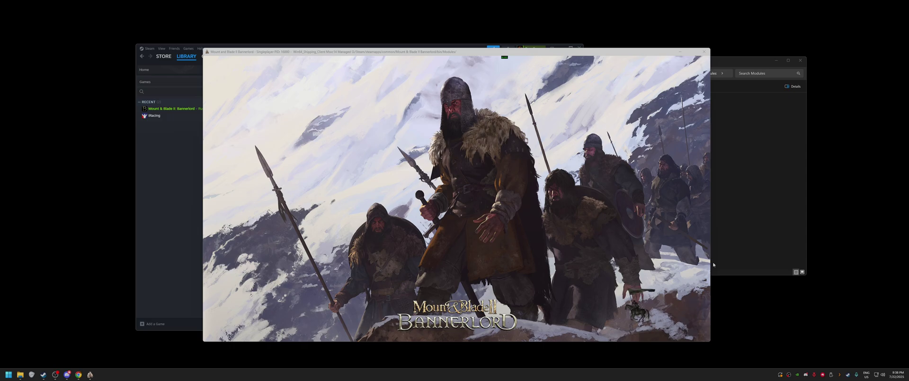
Step: Open Task Manager to check the game's resource use, and start a new campaign with Into the Realm
{"action": "key", "text": "ctrl+shift+Escape"}
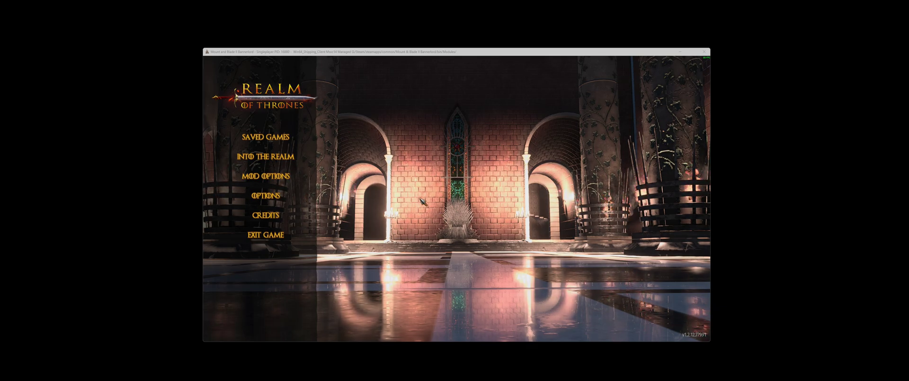
{"action": "left_click", "coordinate": [265, 157]}
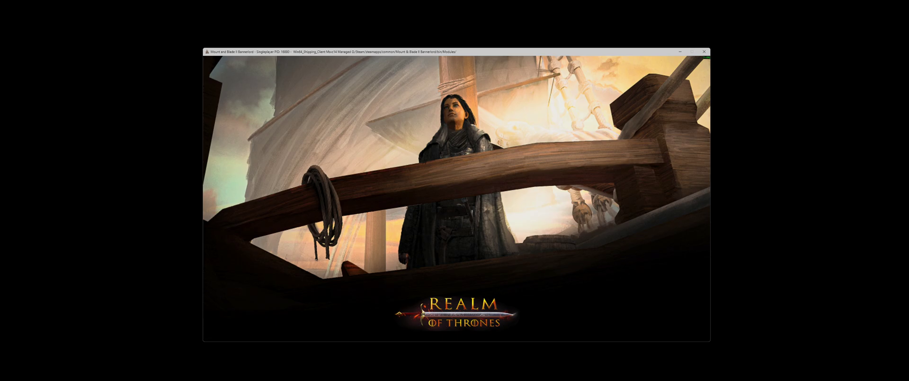
{"action": "key", "text": "alt+Tab"}
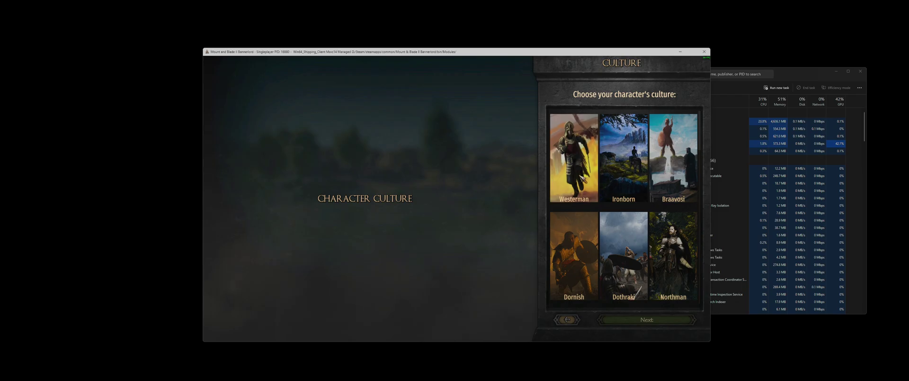
Step: Choose the Westerman culture and accept the default character appearance to reach the family selection
{"action": "left_click", "coordinate": [574, 161]}
{"action": "left_click", "coordinate": [648, 318]}
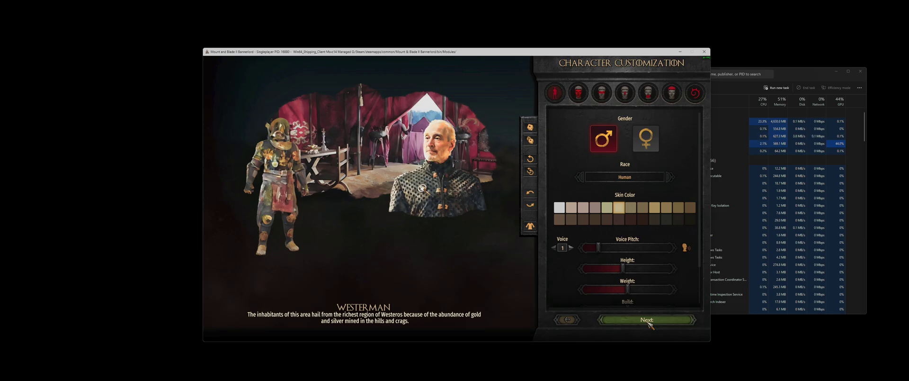
{"action": "left_click", "coordinate": [647, 321]}
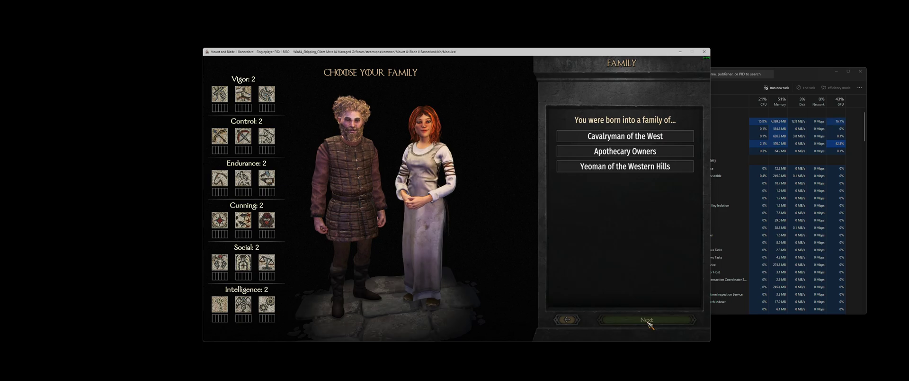